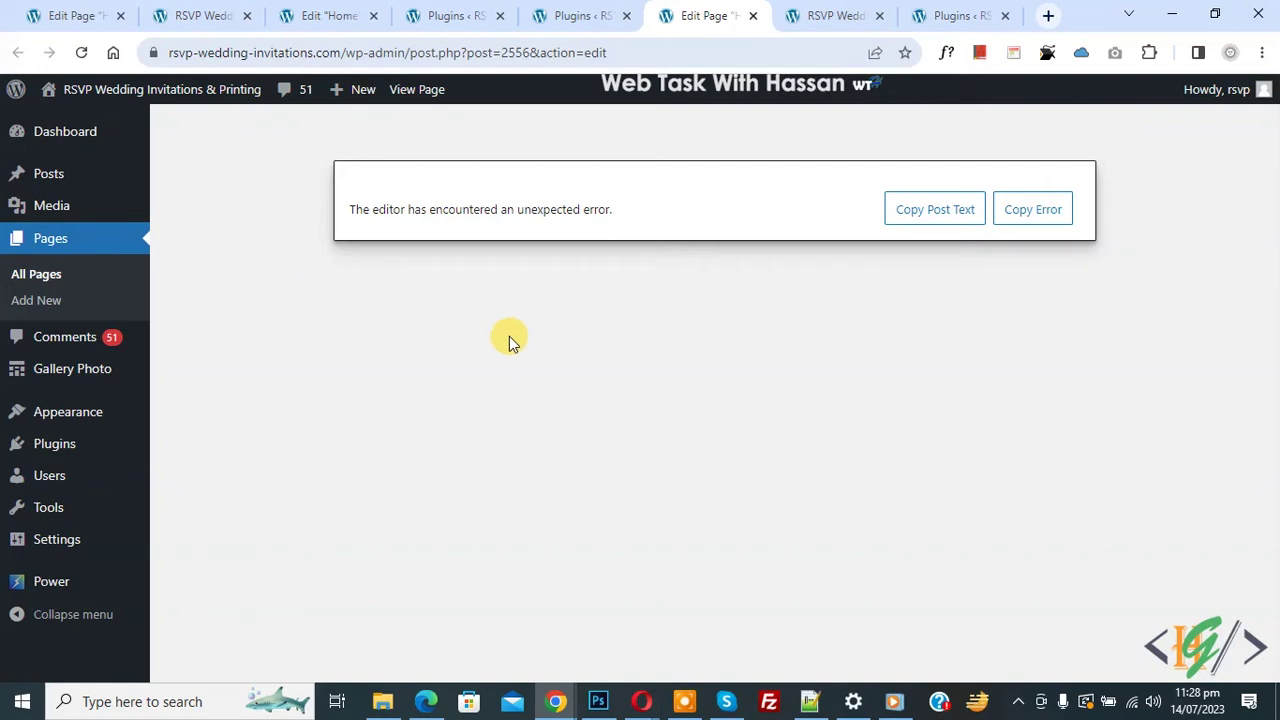
Activate the Classic Editor plugin from an Add Plugins page opened in a new tab, and reload the failing page editor.
left_click_drag(356, 213, 616, 222)
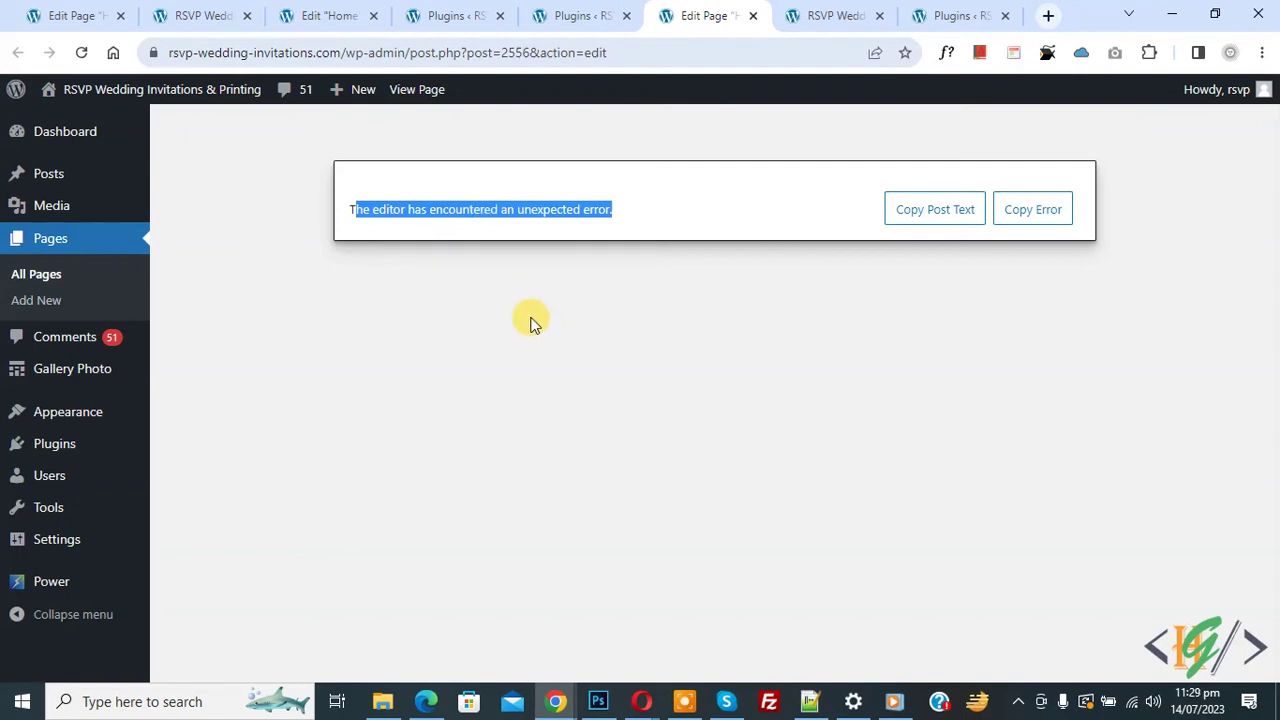
mouse_move(110, 443)
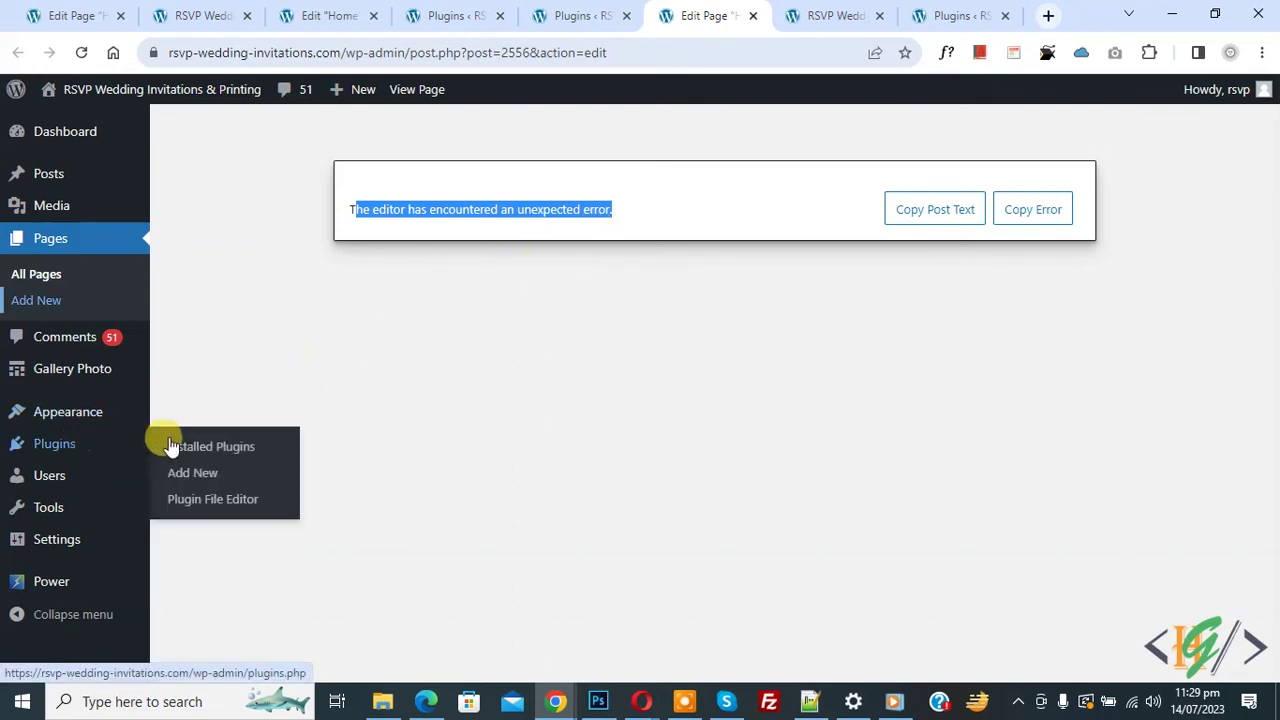
right_click(175, 472)
left_click(283, 248)
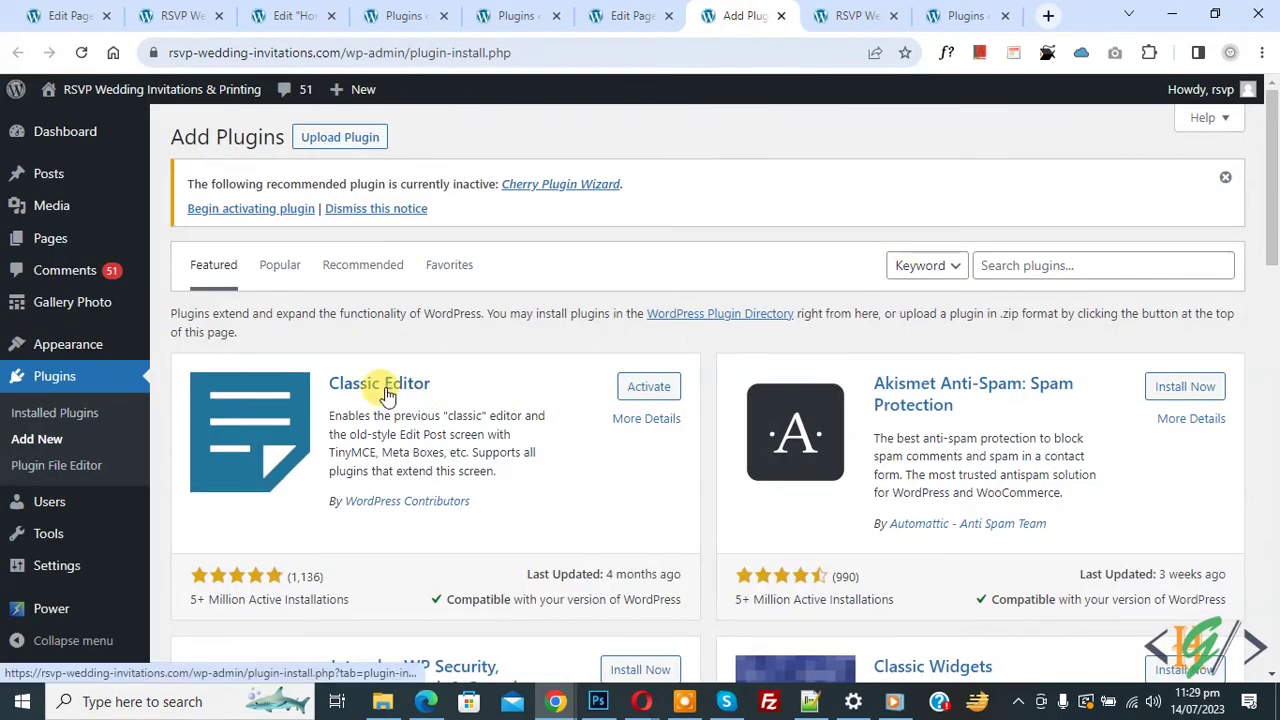
left_click(645, 395)
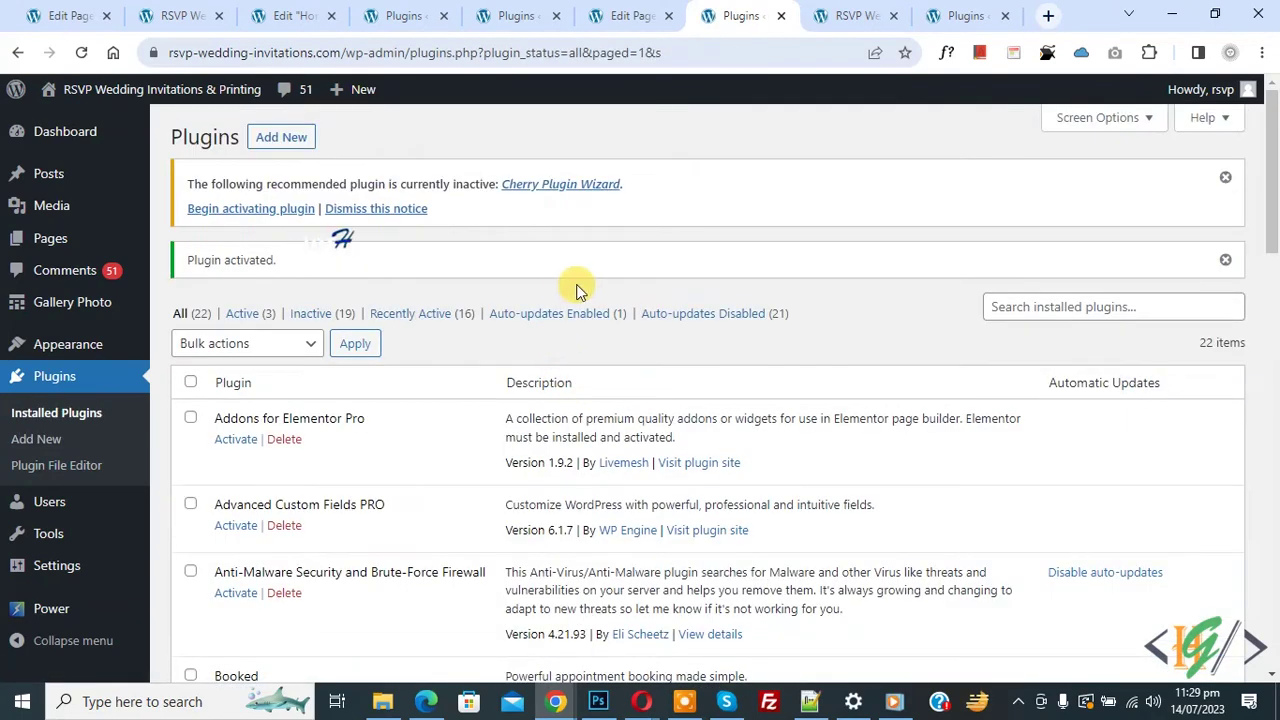
left_click(630, 12)
left_click(81, 52)
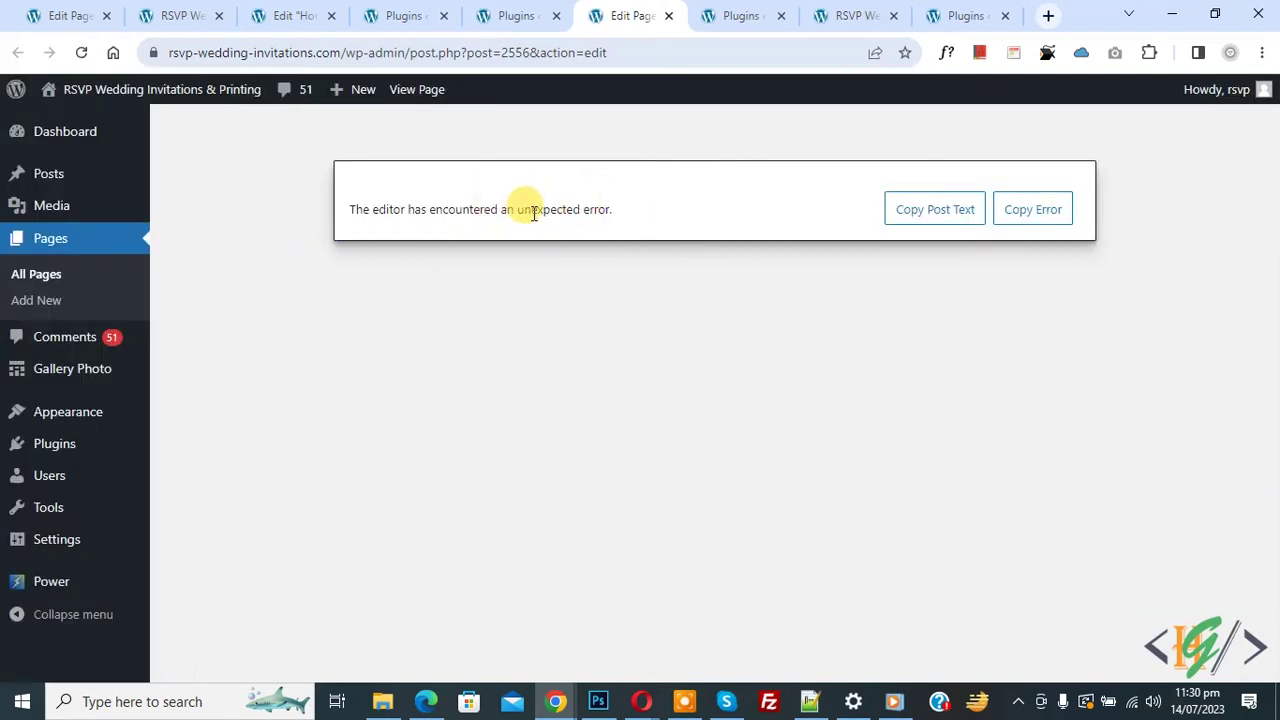
Bulk-deactivate the Power Builder Integrator and Power Builder UPD plugins in the installed plugins list.
left_click(724, 12)
left_click_drag(1266, 171, 1272, 238)
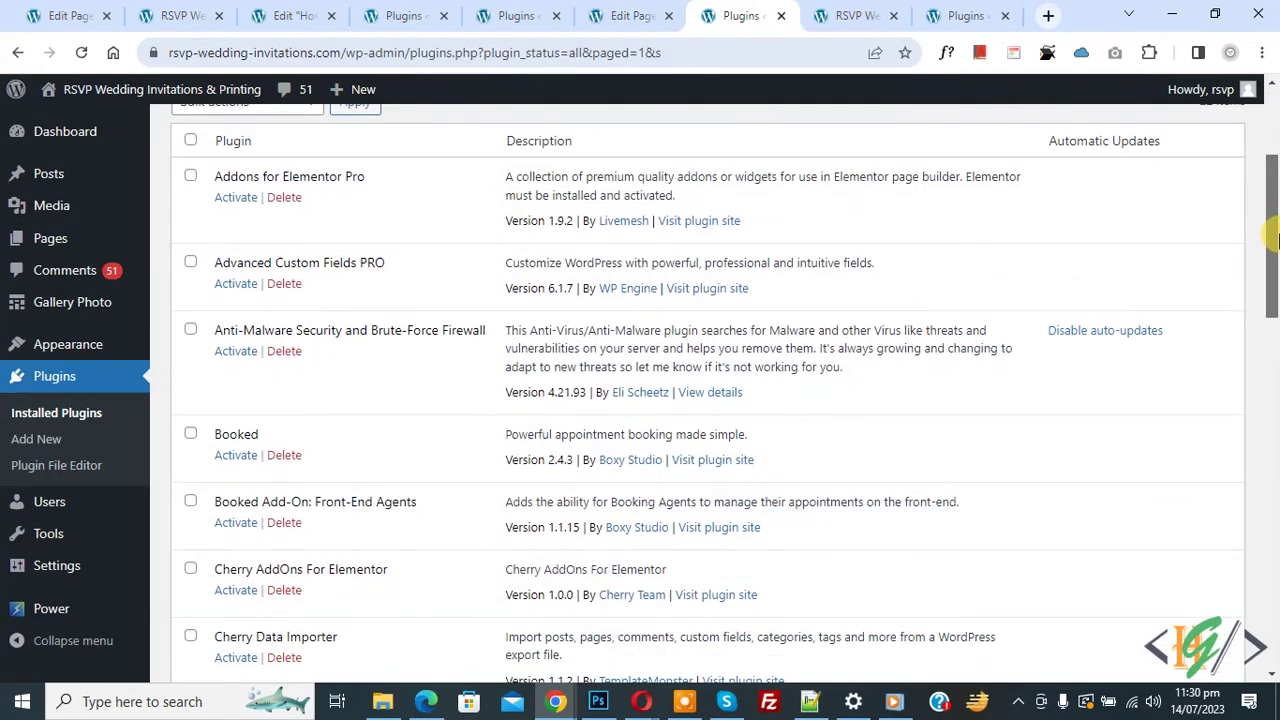
left_click_drag(1272, 238, 1272, 465)
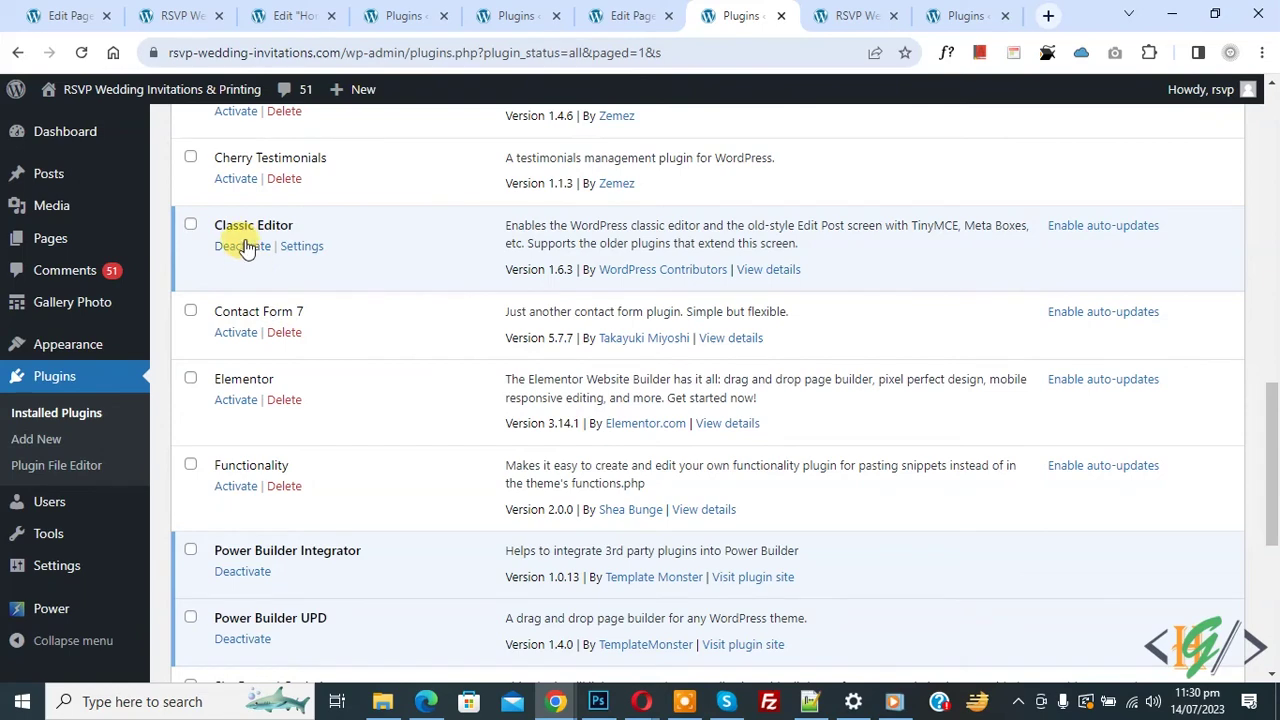
left_click_drag(1272, 392, 1272, 456)
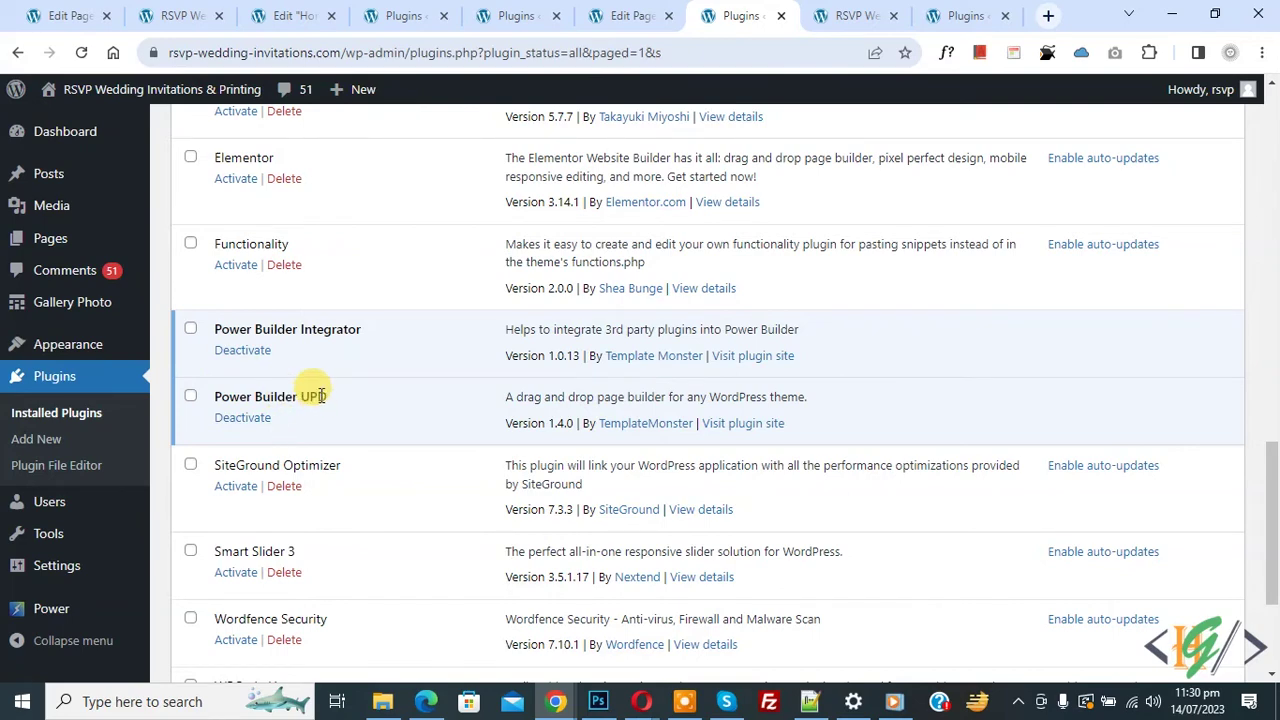
left_click(191, 400)
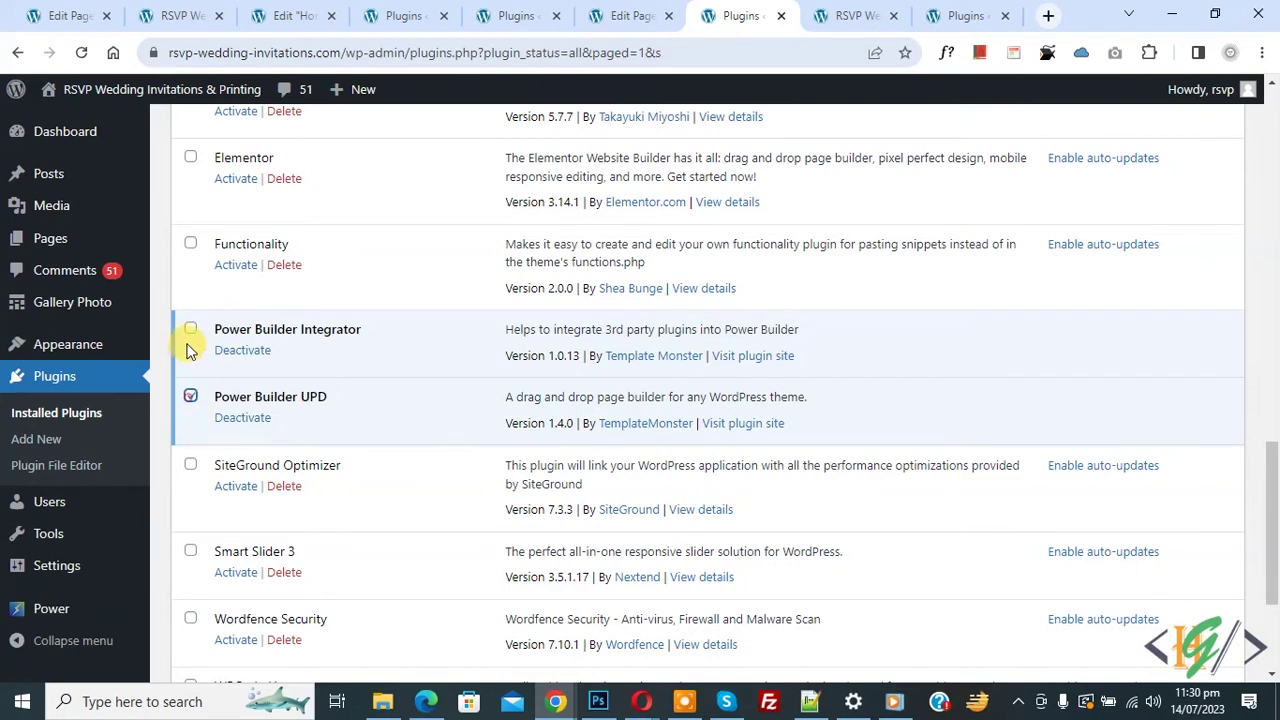
left_click(190, 332)
scroll(305, 353, "down", 1)
scroll(305, 353, "down", 1)
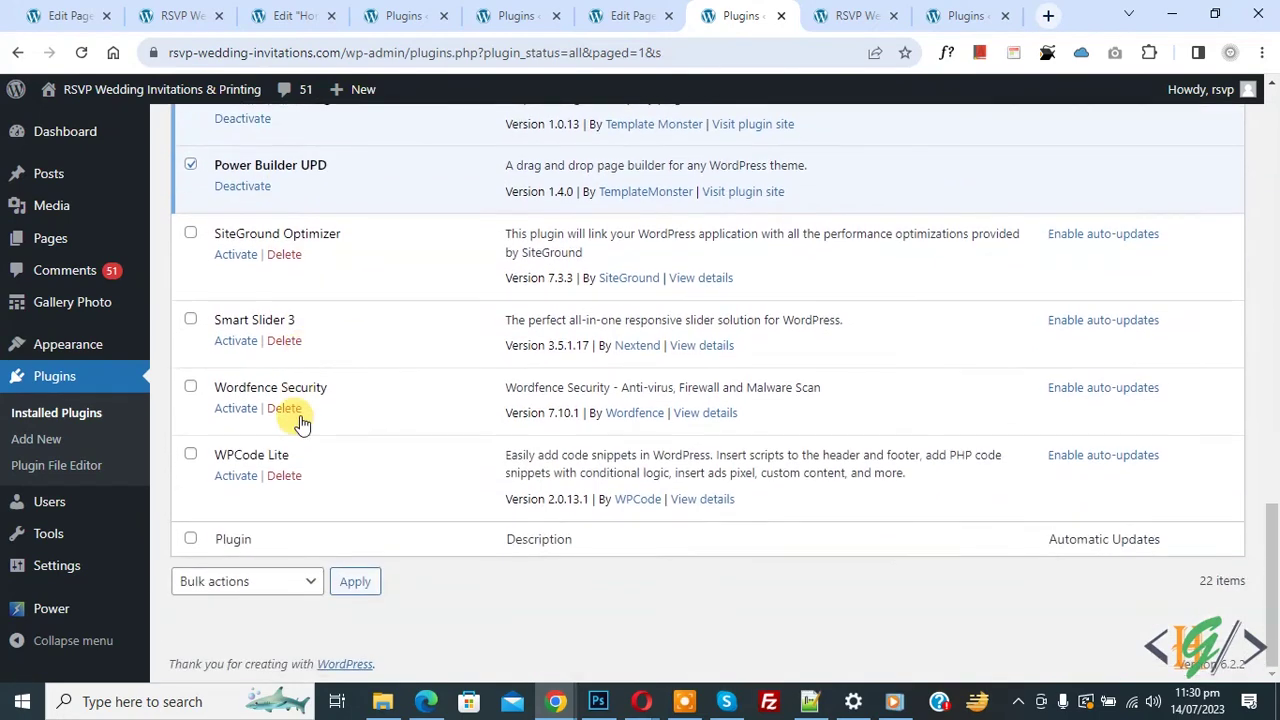
left_click(246, 581)
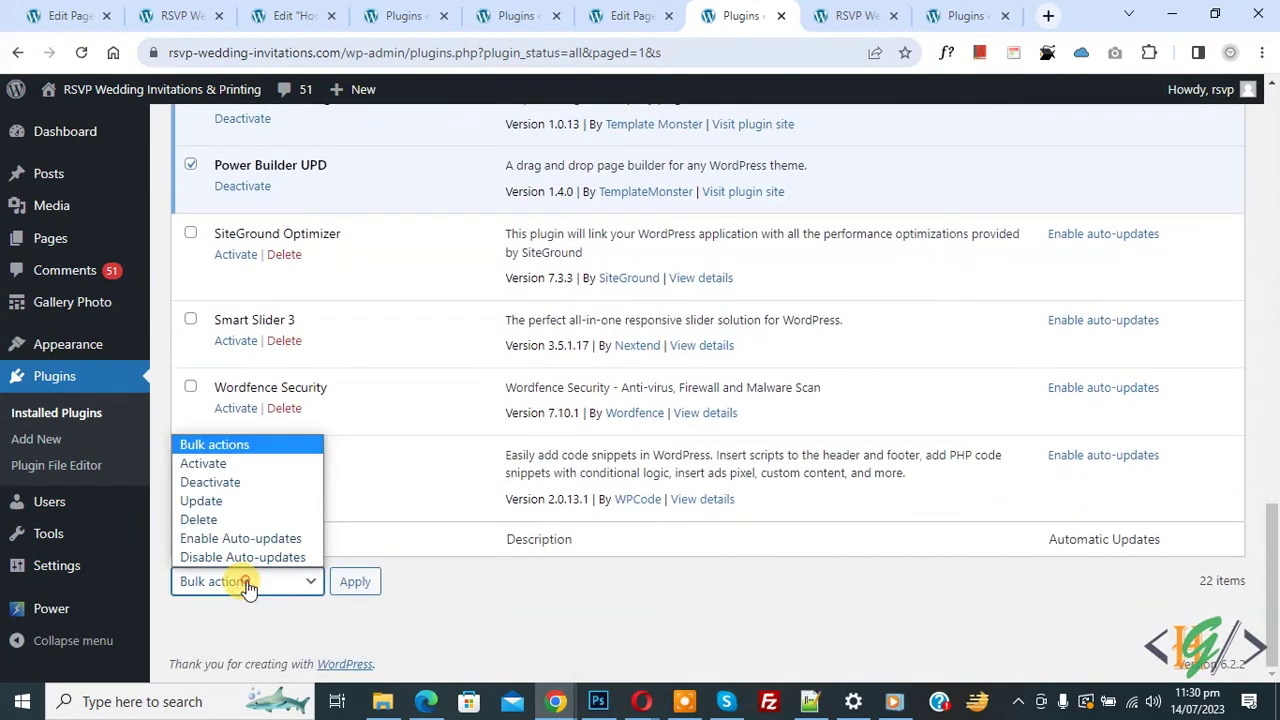
left_click(210, 483)
left_click(350, 588)
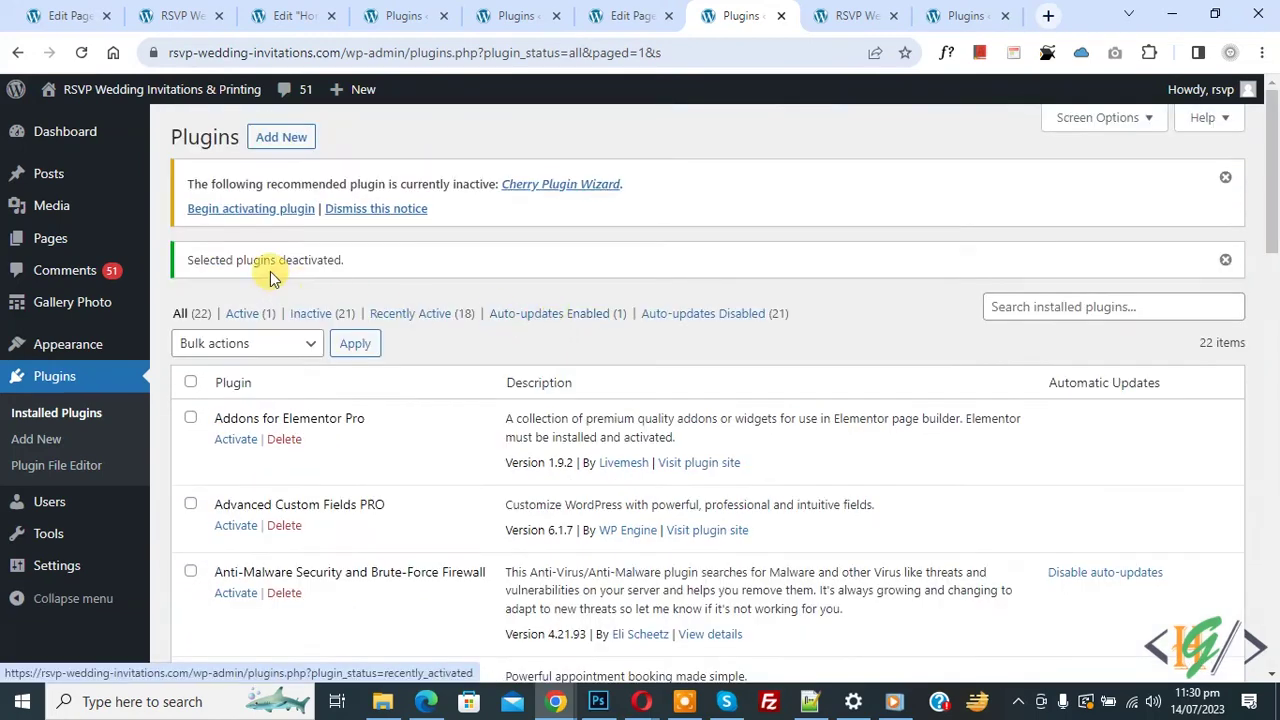
left_click_drag(185, 260, 368, 265)
left_click(388, 260)
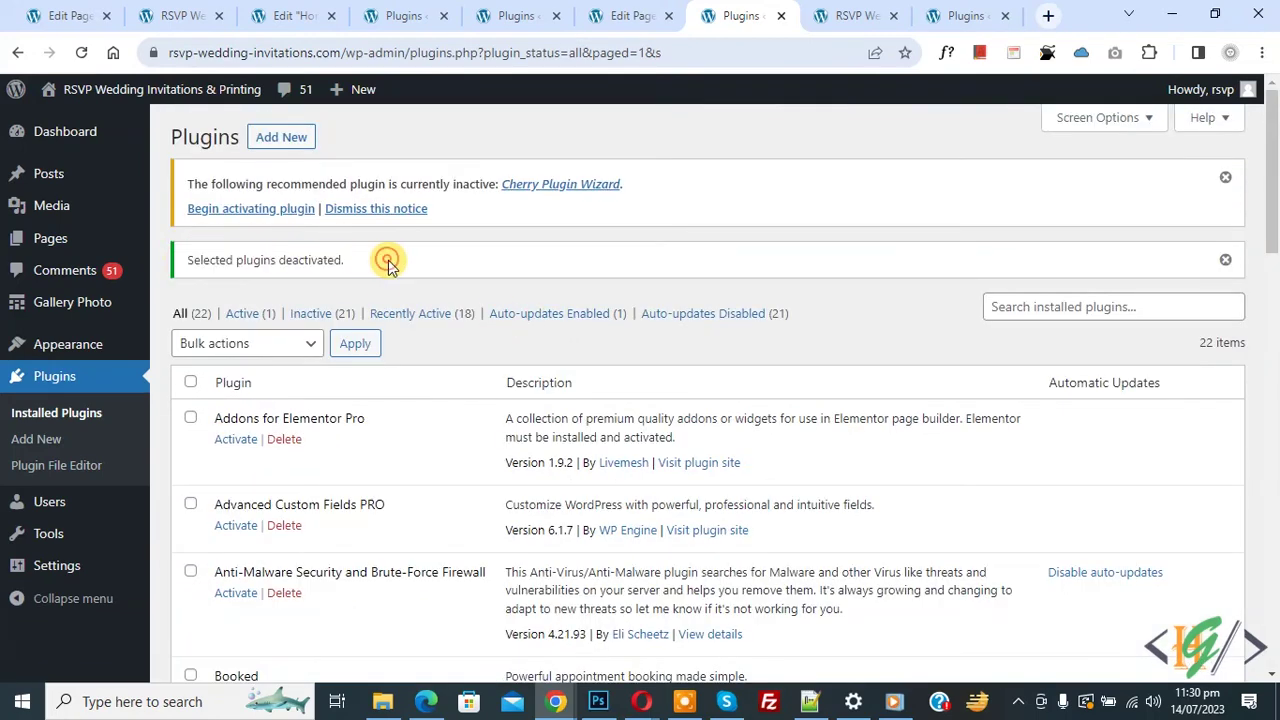
Deactivate the Classic Editor plugin and reload the failing page editor.
scroll(437, 288, "down", 5)
scroll(437, 288, "down", 3)
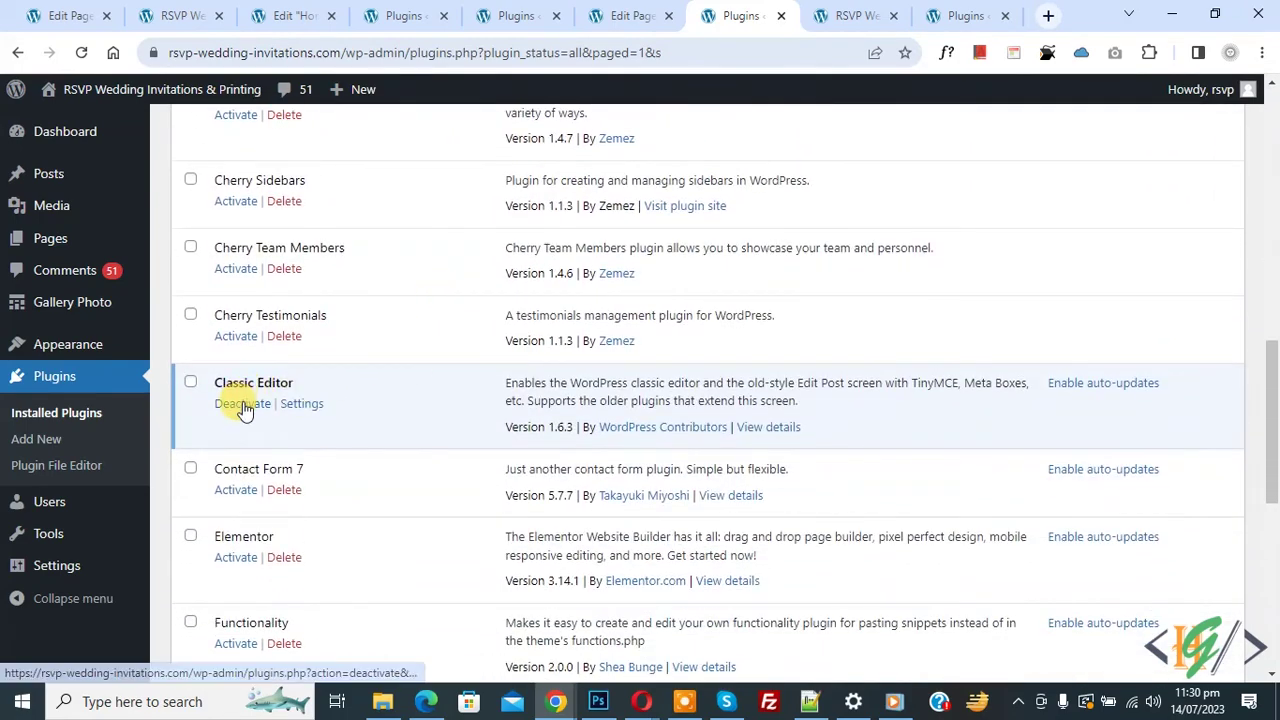
left_click(248, 403)
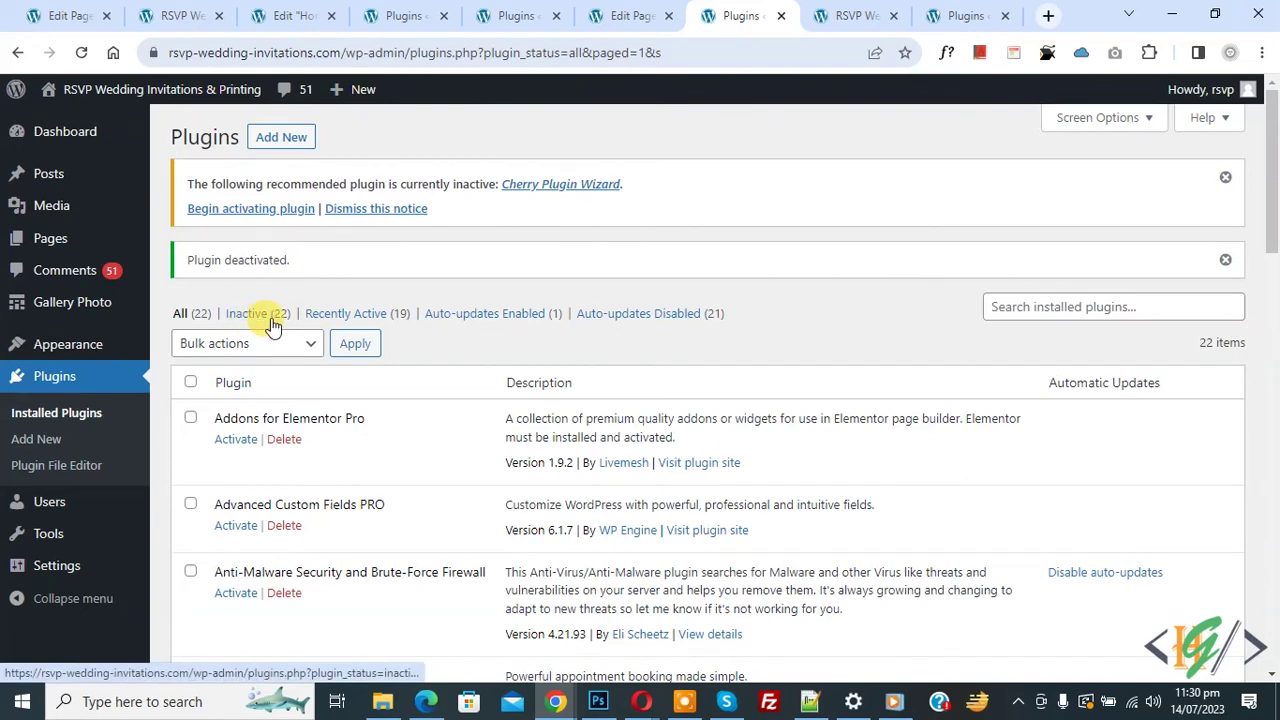
left_click(628, 14)
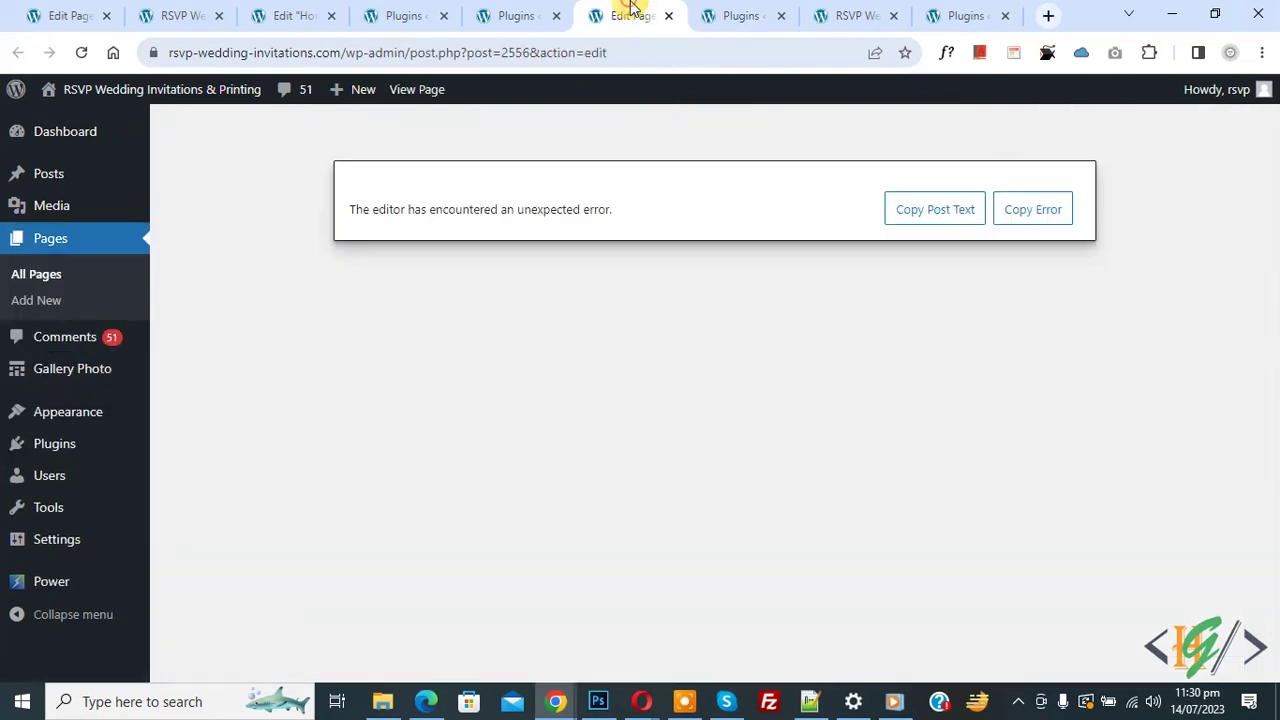
left_click(80, 52)
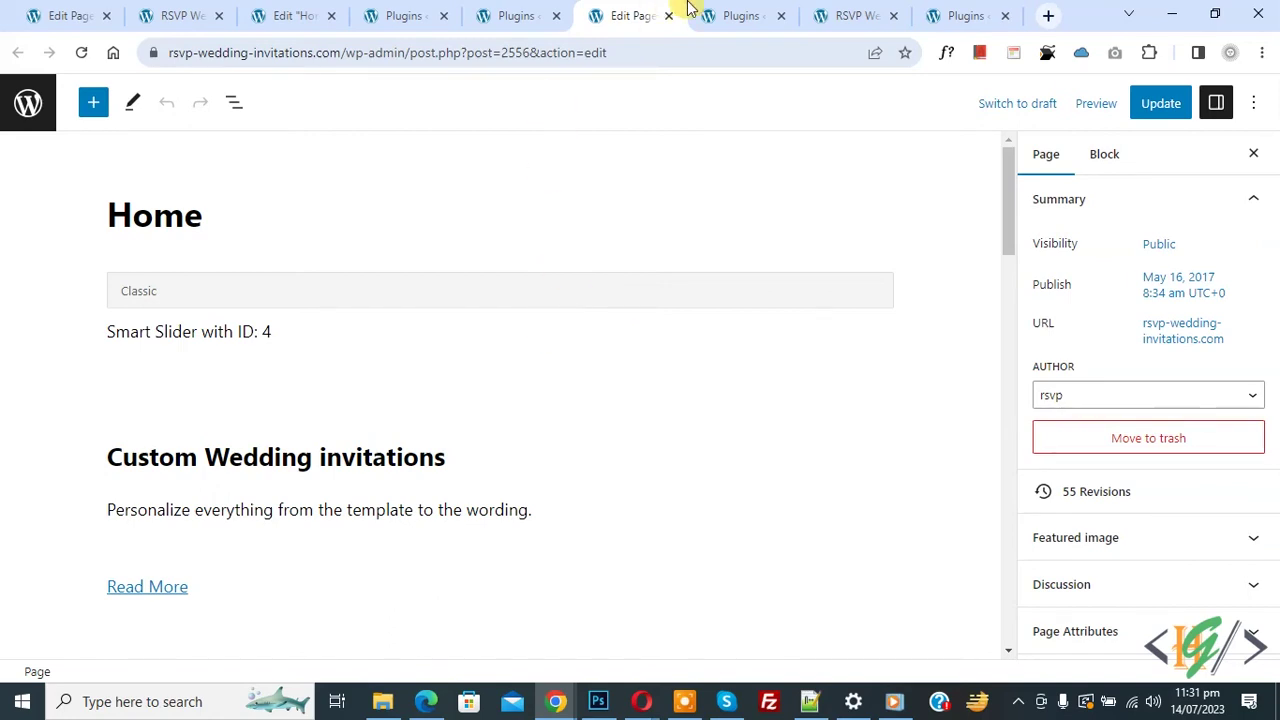
Review the Power Builder plugins in the installed plugins list and compare with the Home page in the editor.
left_click(722, 12)
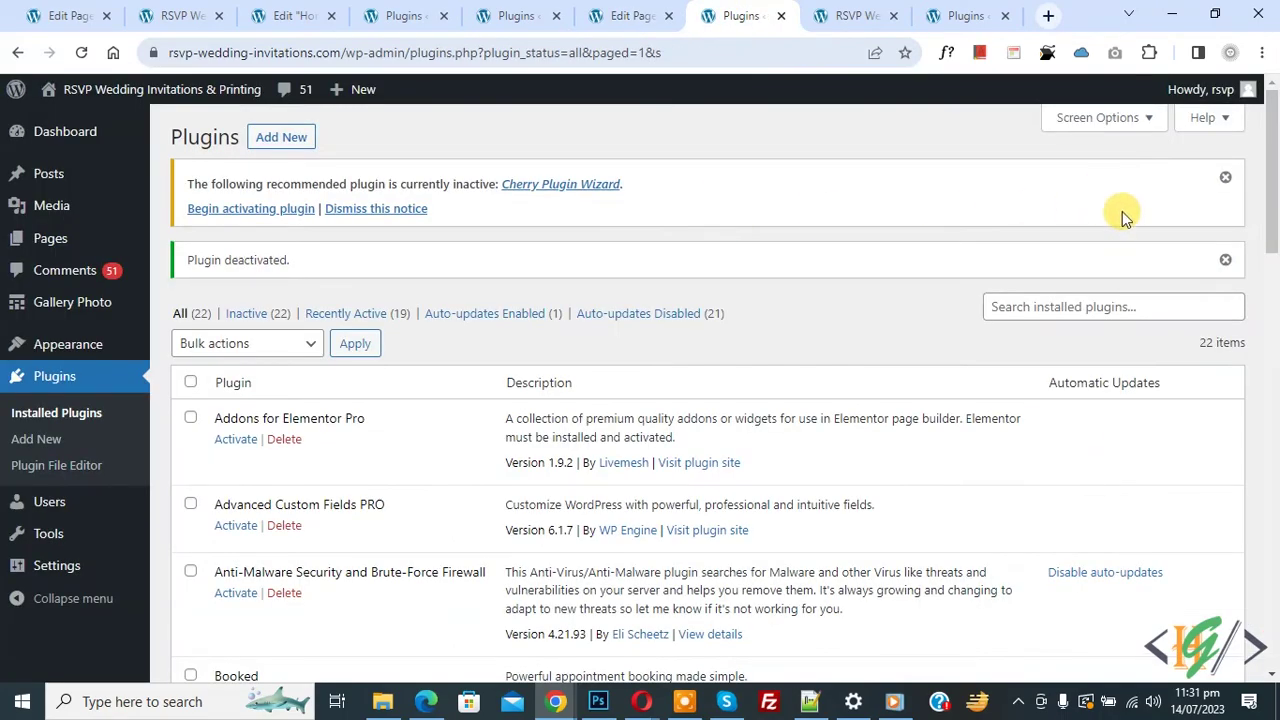
left_click_drag(1272, 190, 1277, 398)
scroll(1277, 398, "down", 6)
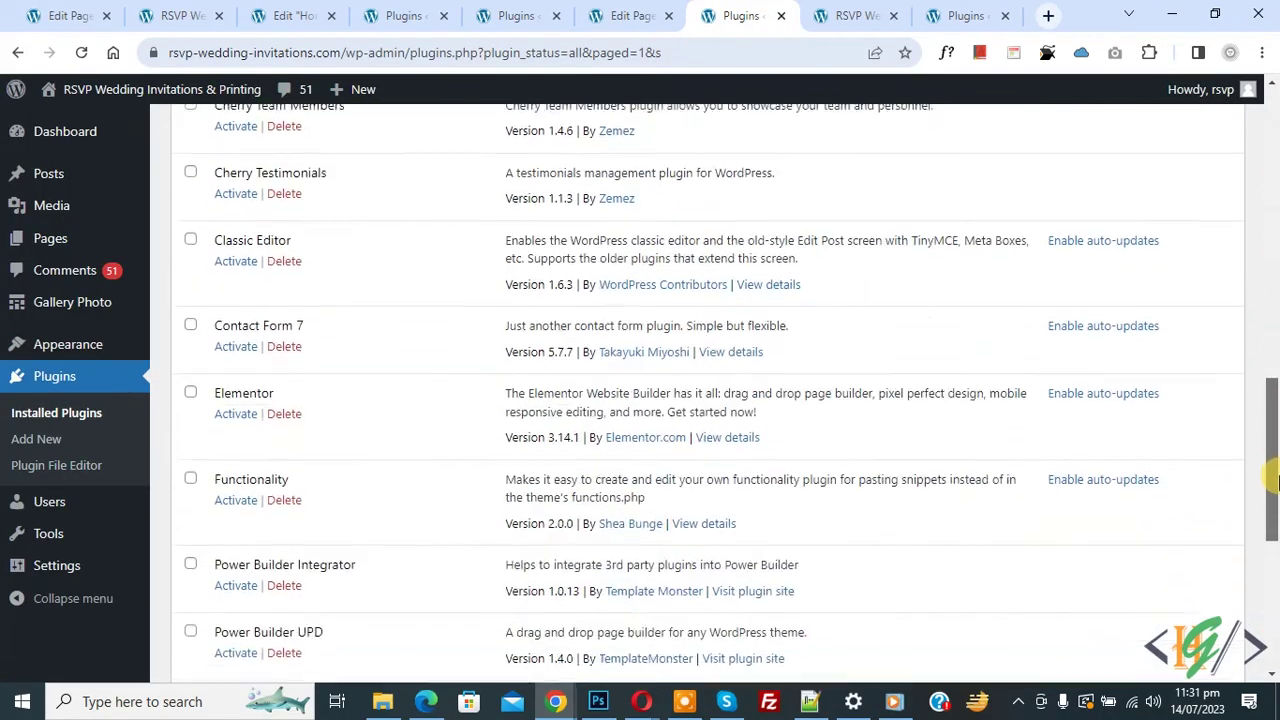
left_click_drag(337, 366, 362, 314)
left_click(393, 318)
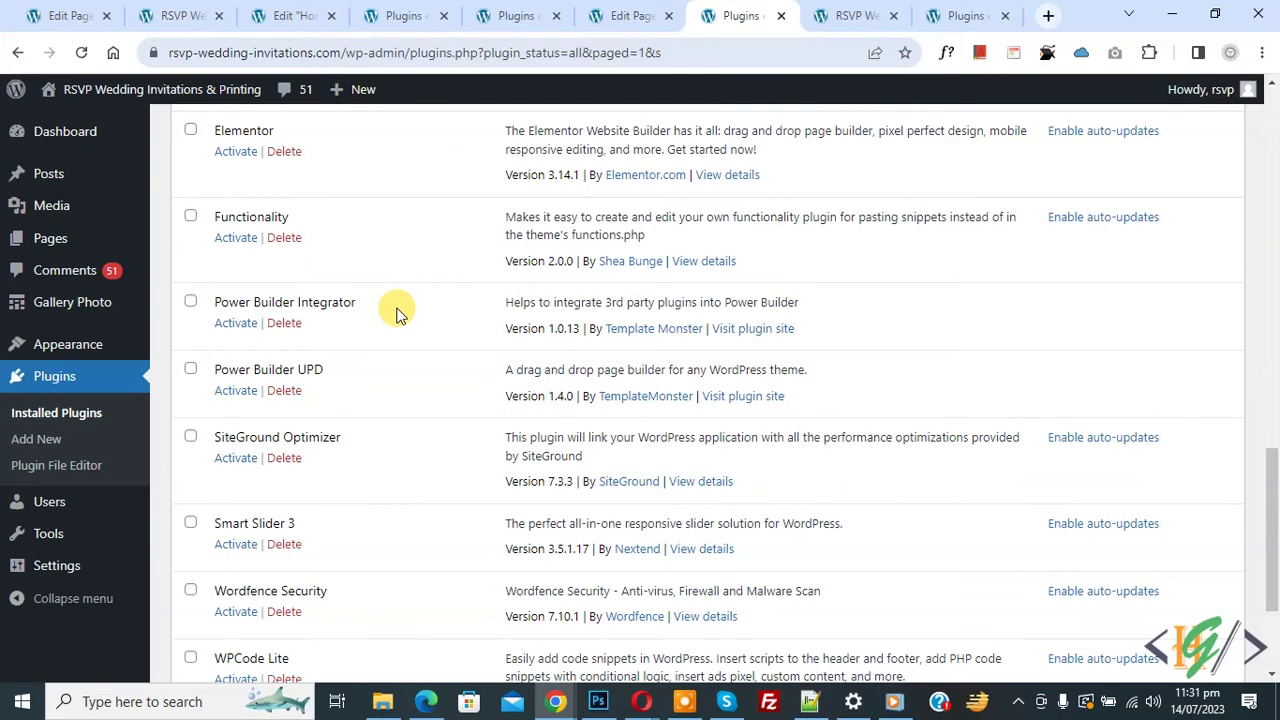
left_click(625, 14)
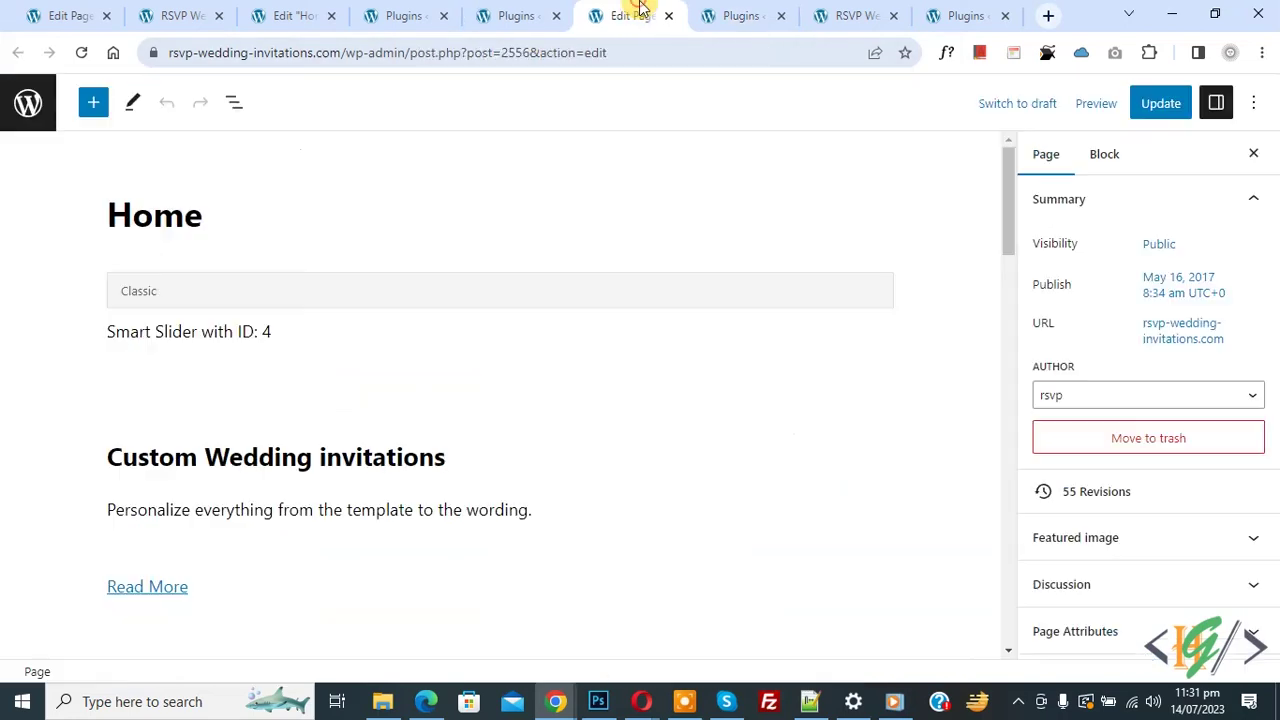
left_click(700, 14)
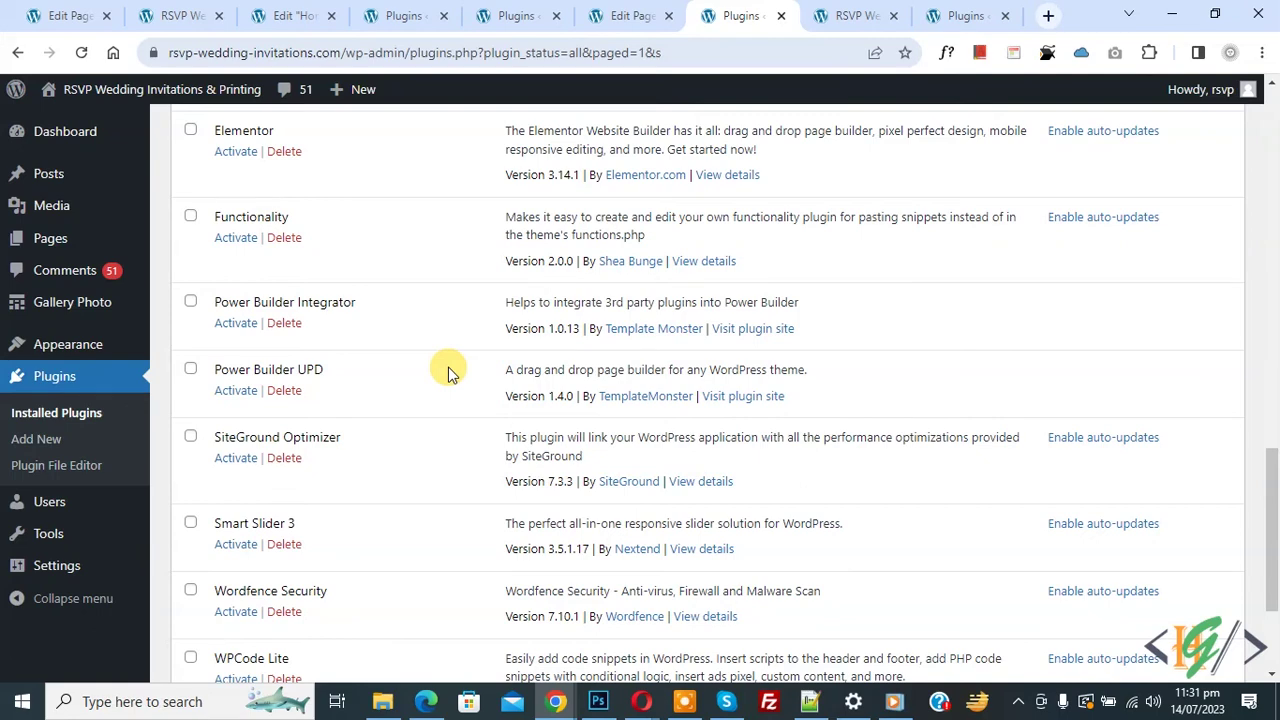
Bulk-activate the checked plugins, leaving Power Builder Integrator and Power Builder UPD inactive.
scroll(460, 385, "up", 10)
scroll(476, 398, "down", 2)
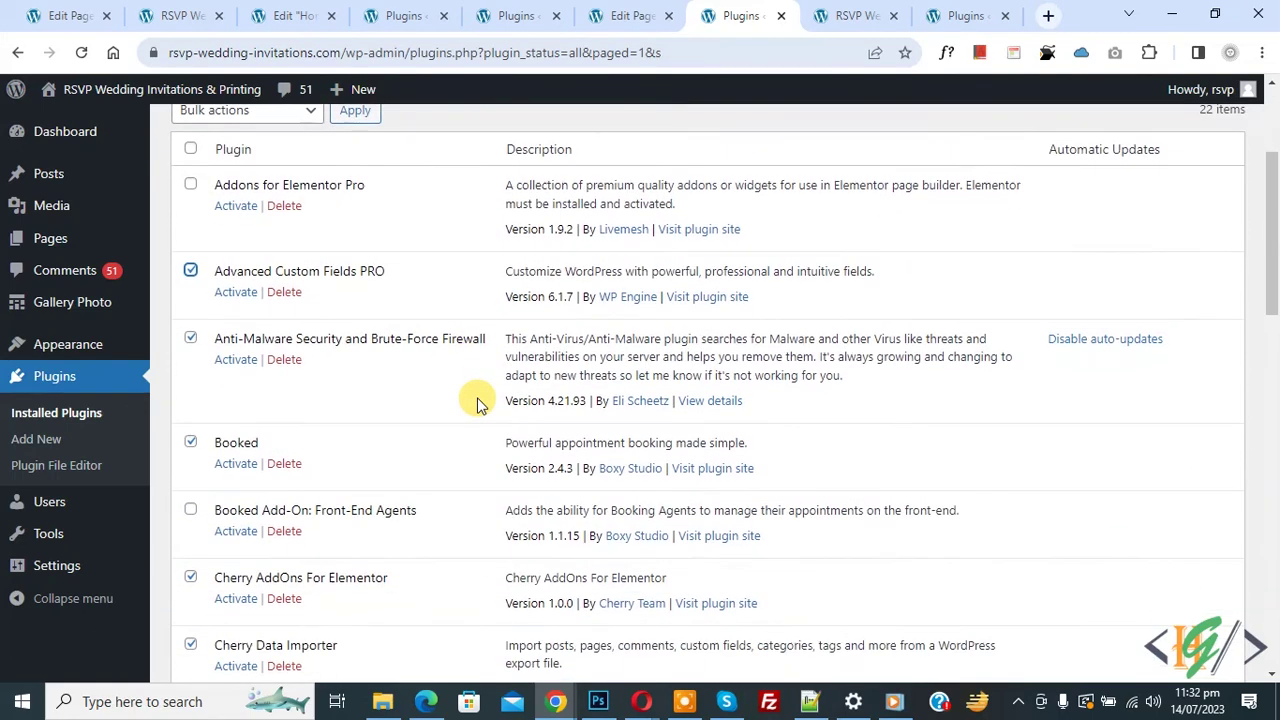
scroll(480, 400, "up", 1)
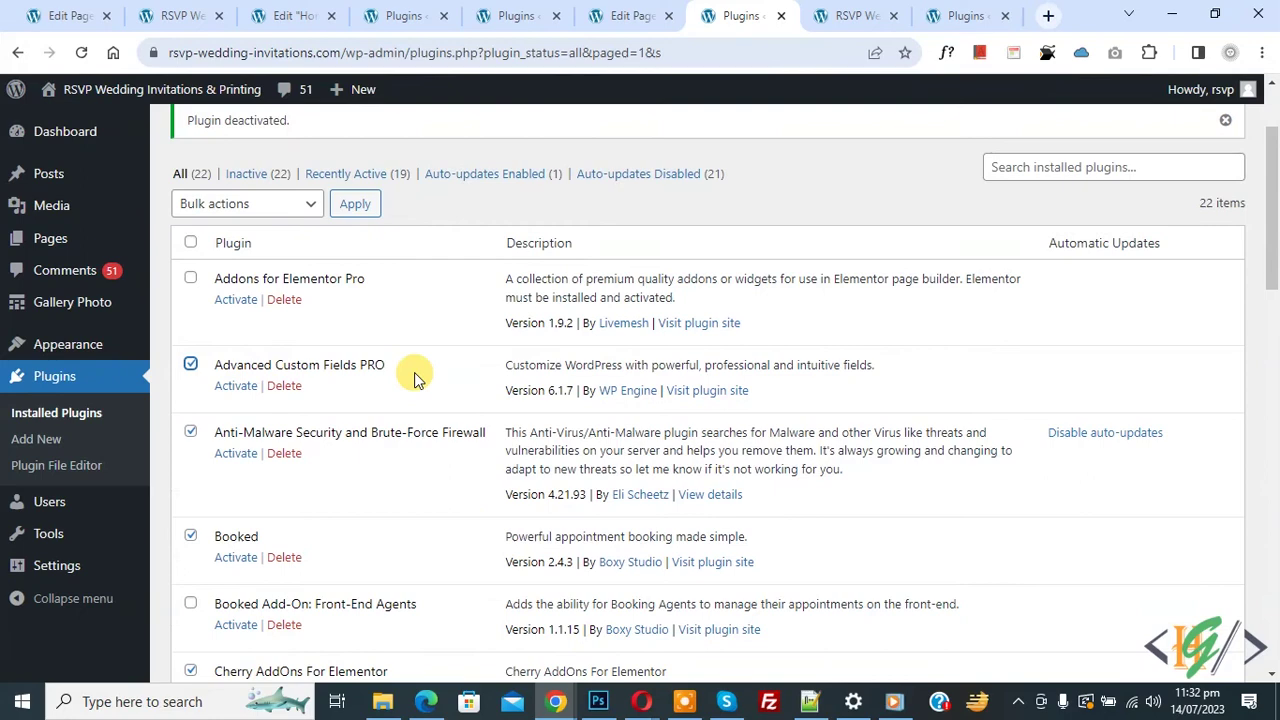
left_click(267, 205)
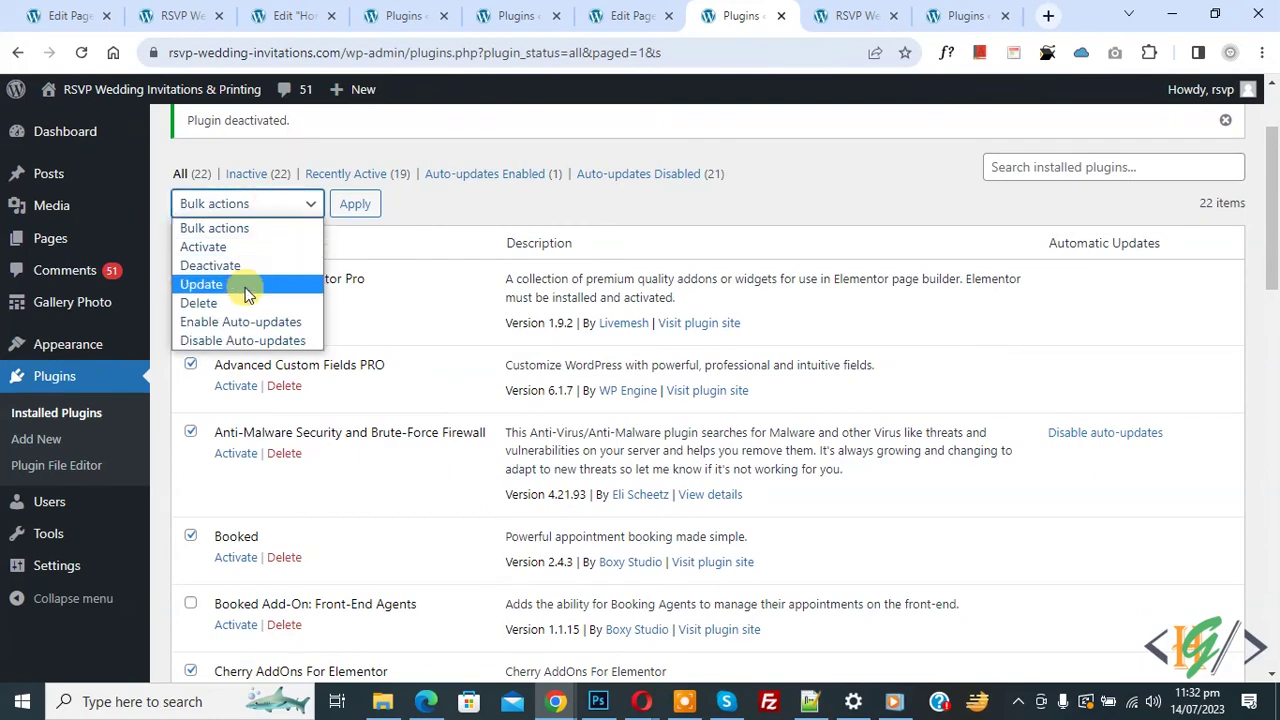
left_click(241, 247)
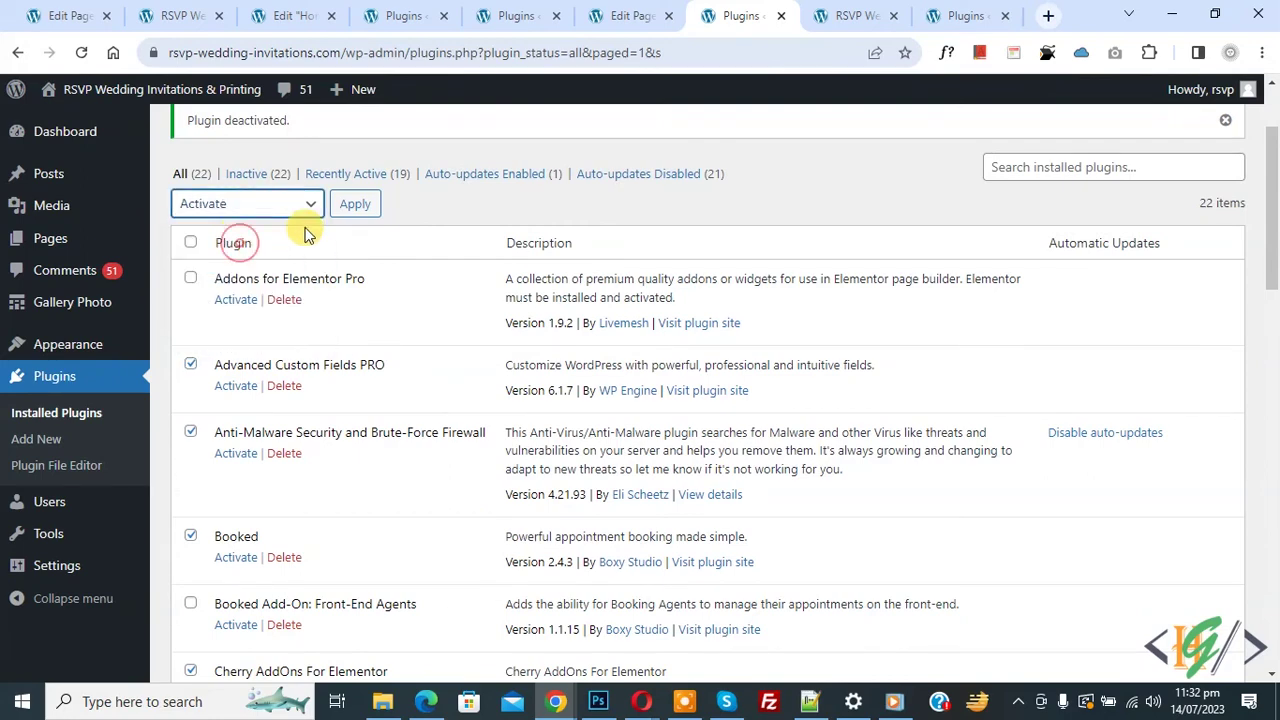
left_click(355, 204)
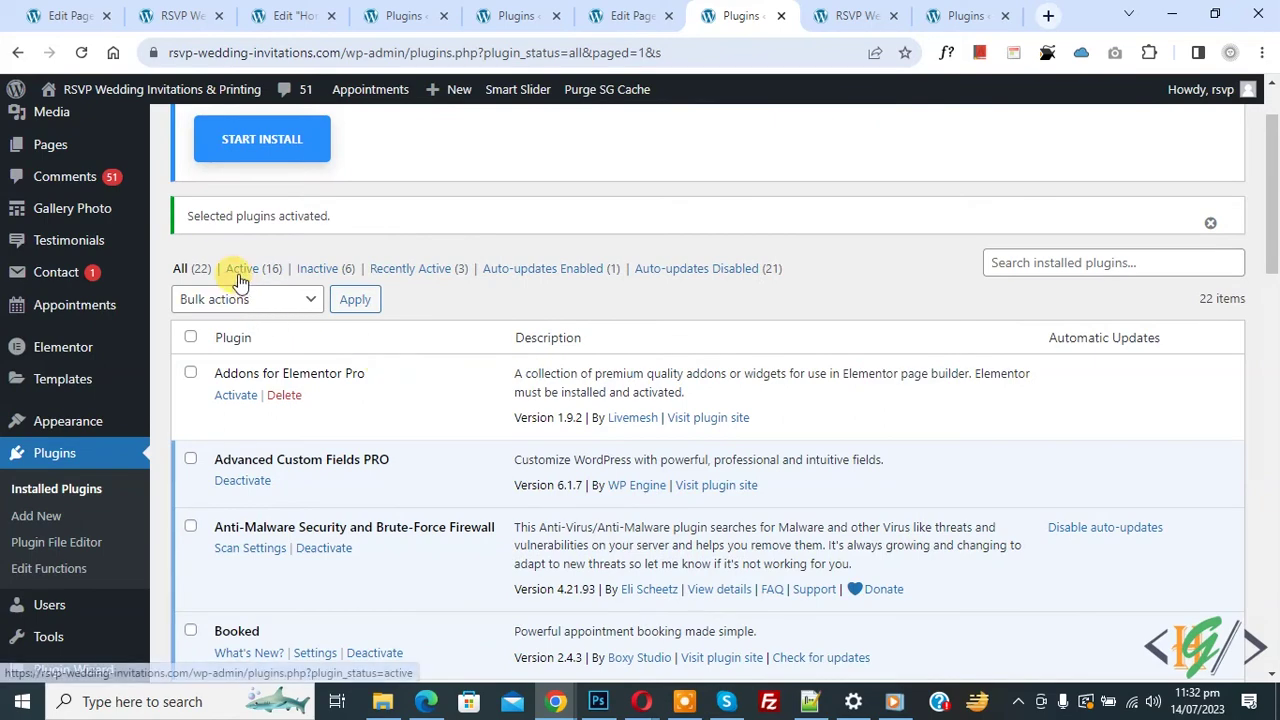
Check the status of the two Power Builder plugins and reload the Home page editor.
scroll(437, 334, "down", 10)
scroll(437, 334, "up", 2)
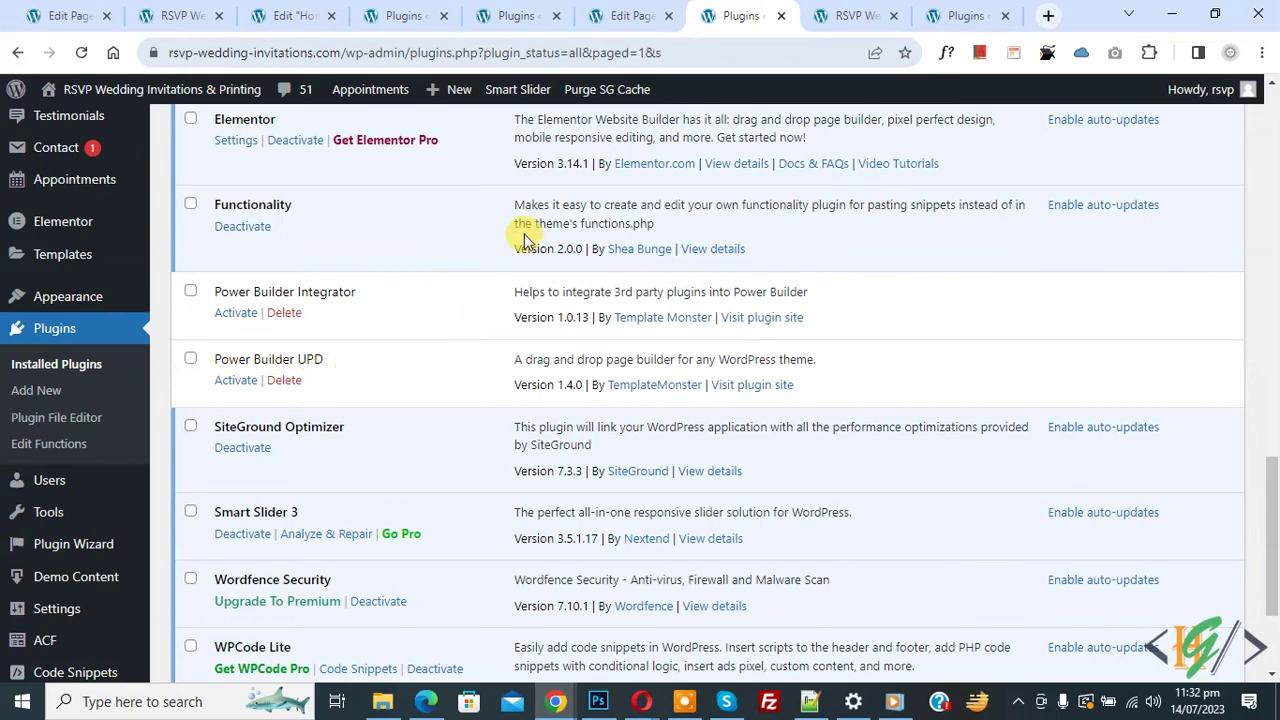
left_click(628, 16)
left_click(82, 54)
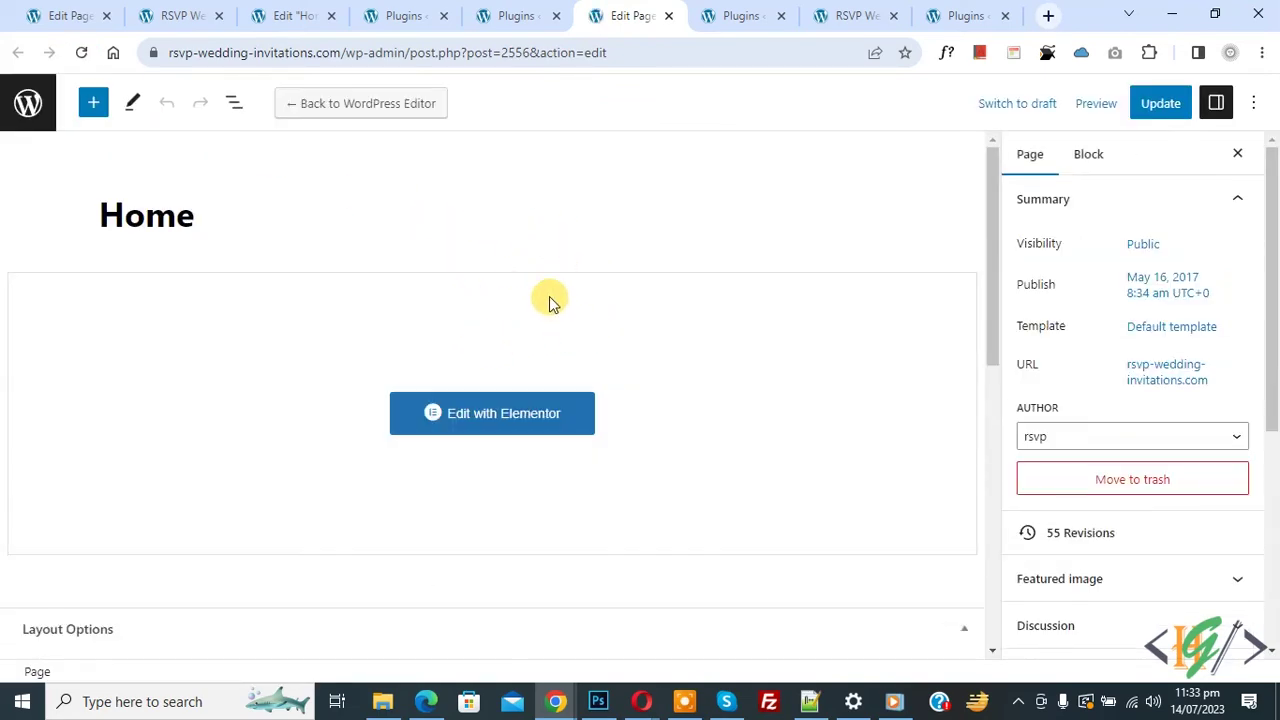
Reload the live homepage and look through it down to the footer.
left_click(735, 15)
left_click(76, 54)
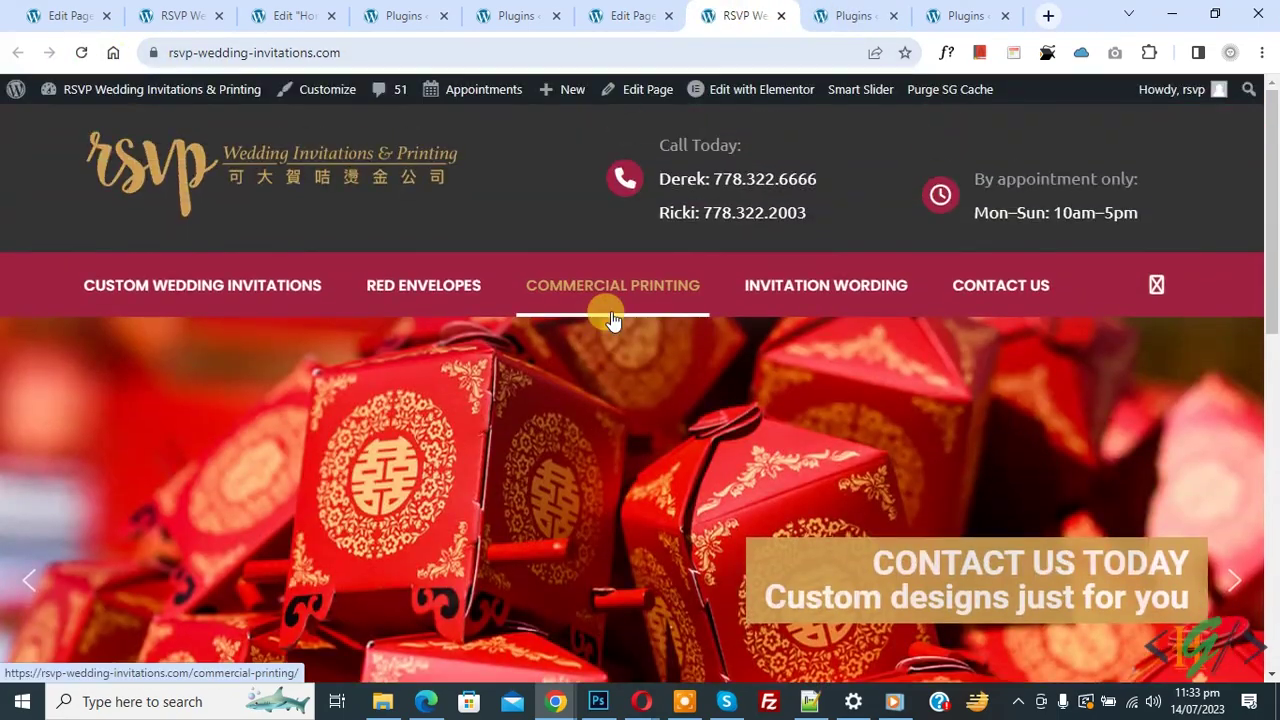
scroll(612, 315, "down", 10)
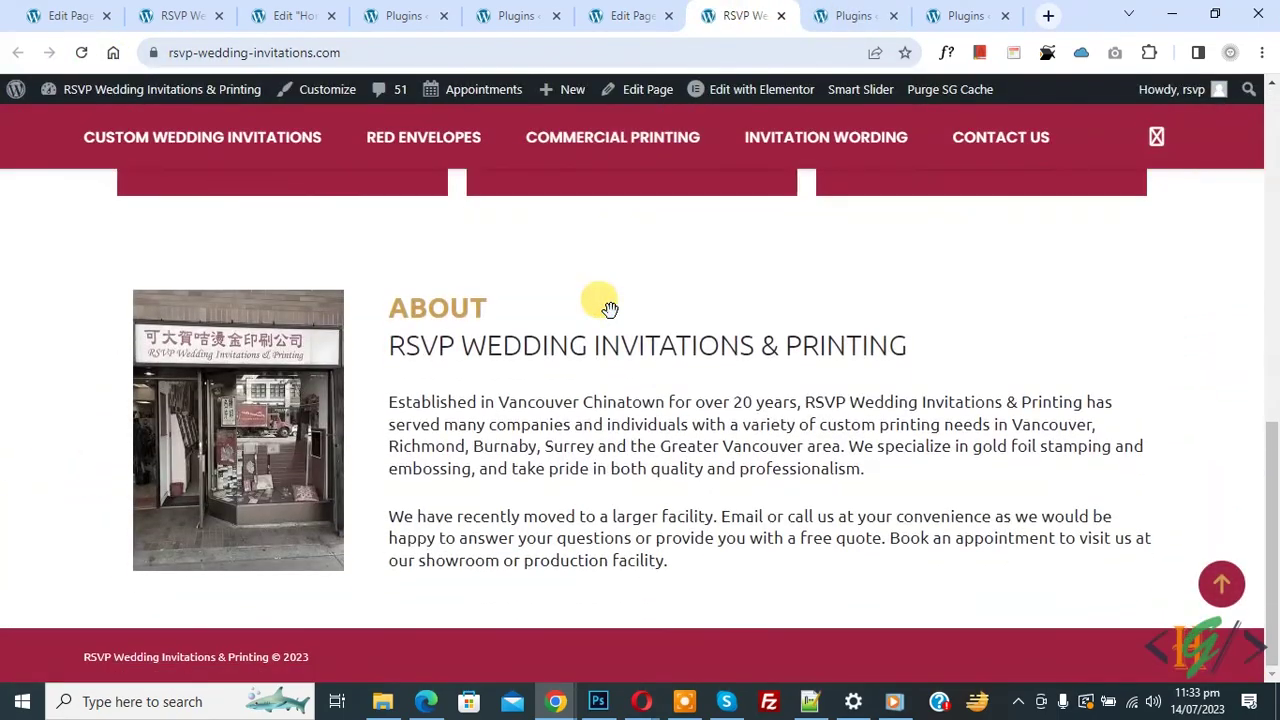
Open the homepage for editing with Elementor in a new tab.
right_click(740, 91)
left_click(774, 110)
key("ctrl+Tab")
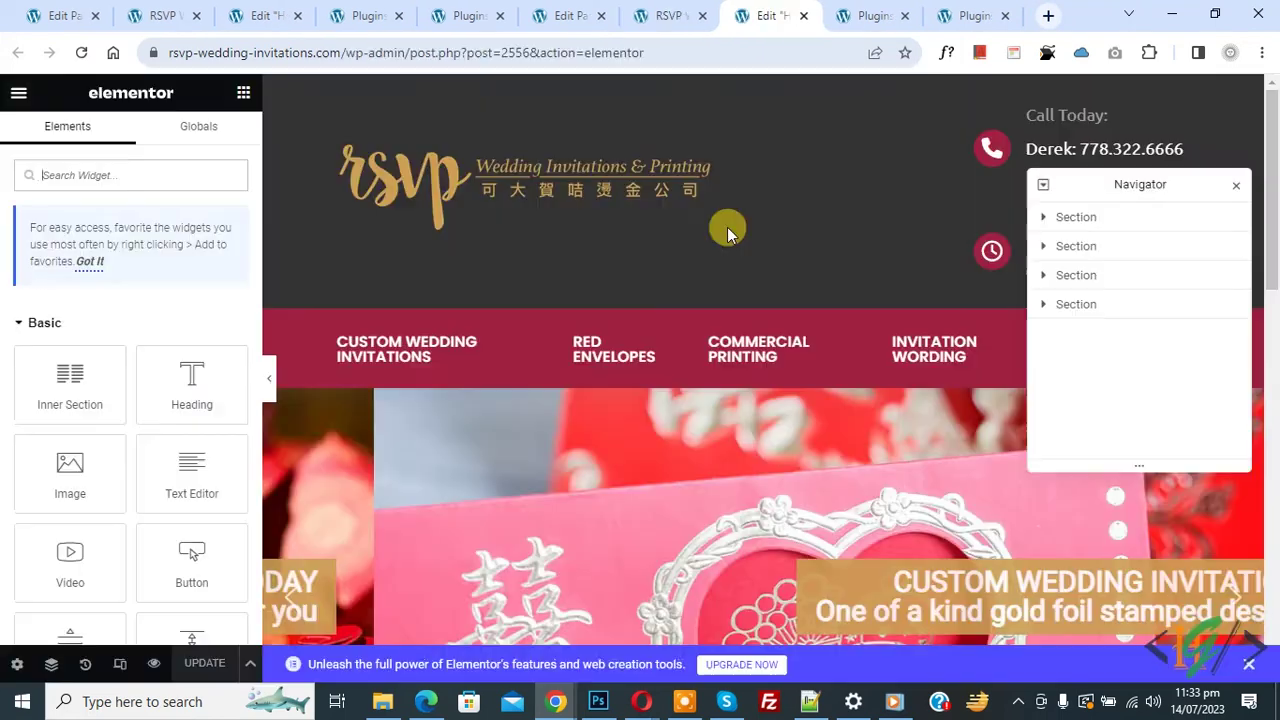
Select the text widget in the About section and look over the page's sections in the Elementor canvas.
scroll(720, 214, "down", 2)
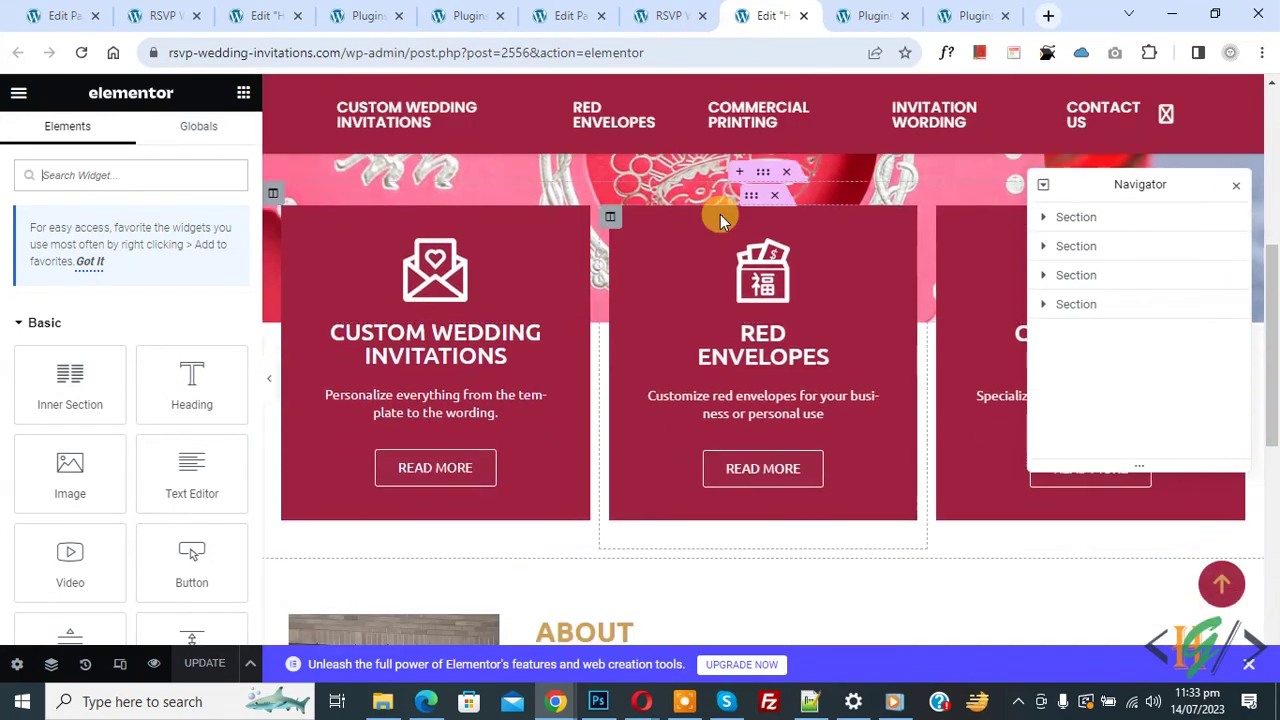
scroll(720, 214, "down", 5)
left_click(728, 320)
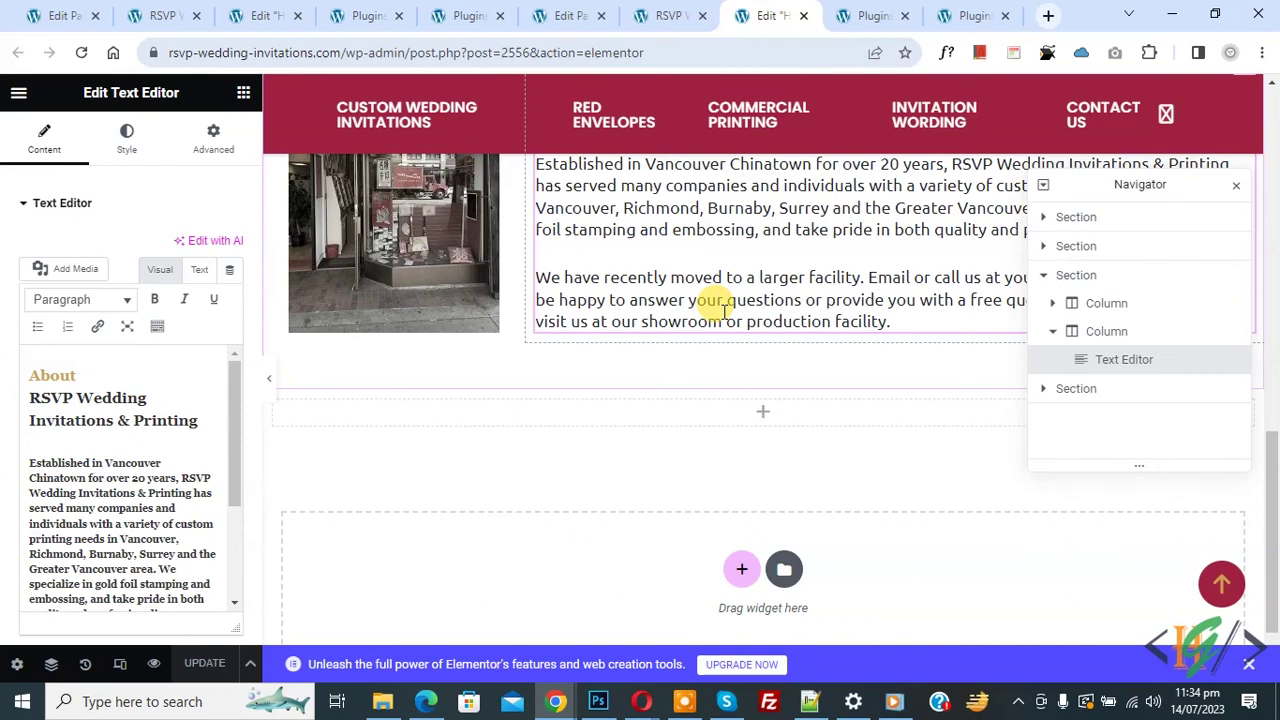
scroll(725, 310, "down", 1)
scroll(728, 310, "up", 8)
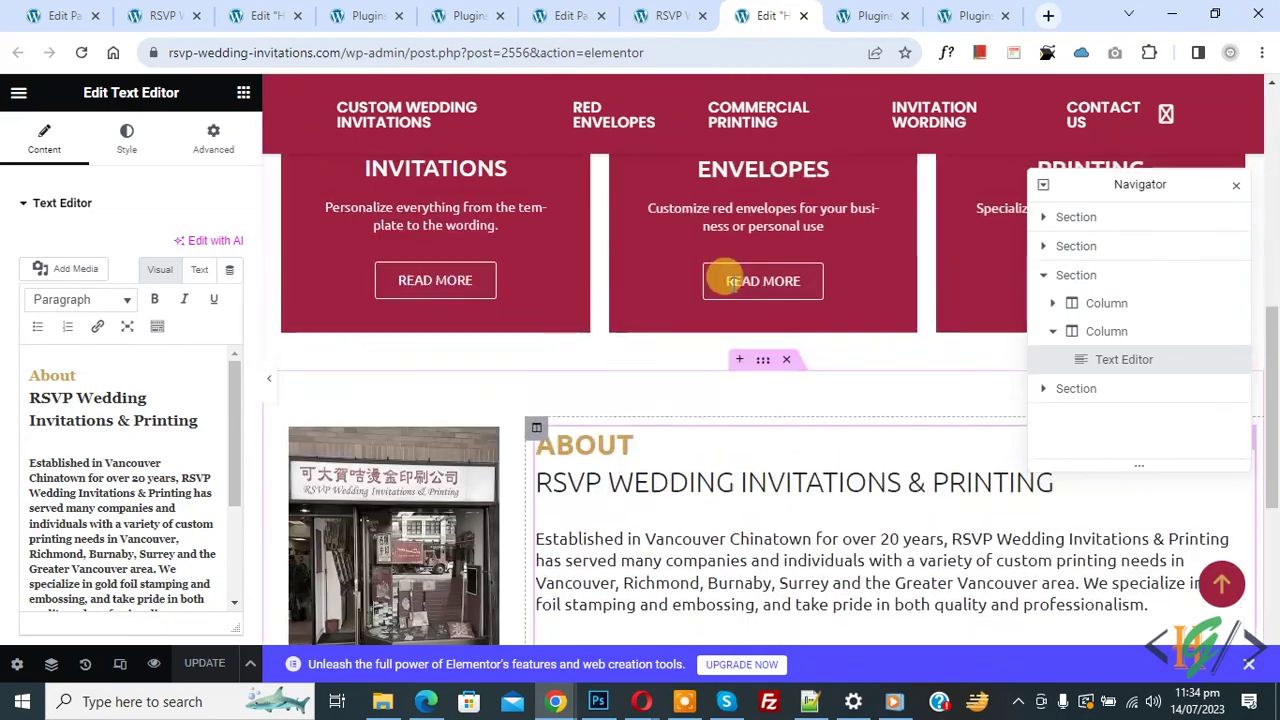